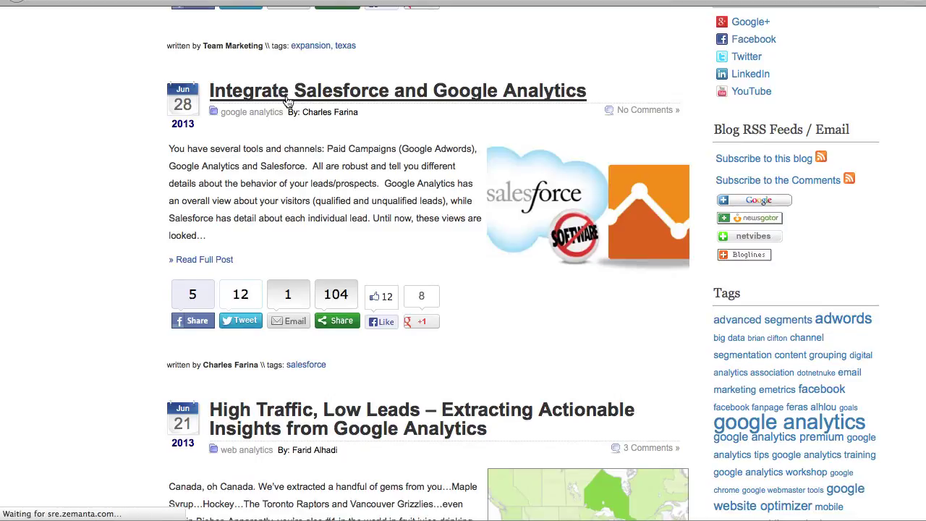
Open the full 'Integrate Salesforce and Google Analytics' post from the E-Nor Blog listing.
click(286, 99)
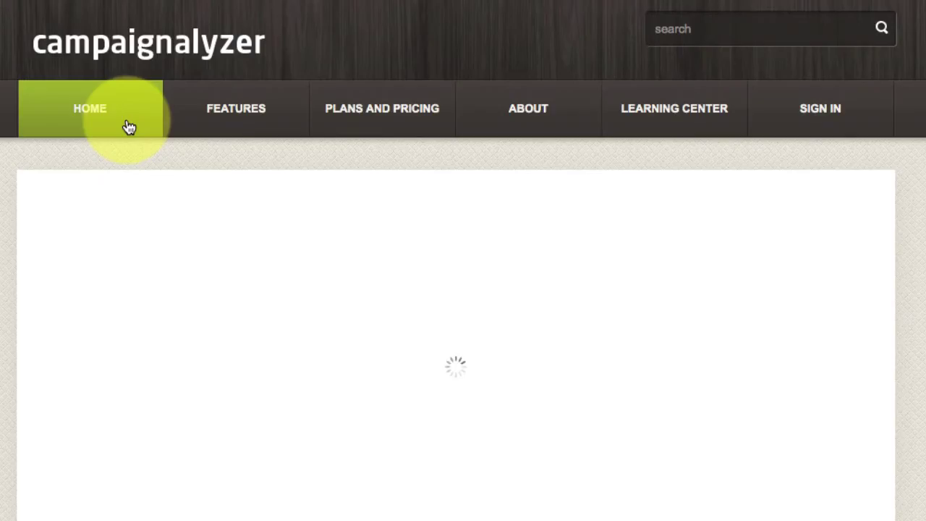
Start signing in to Campaignalyzer.
click(818, 109)
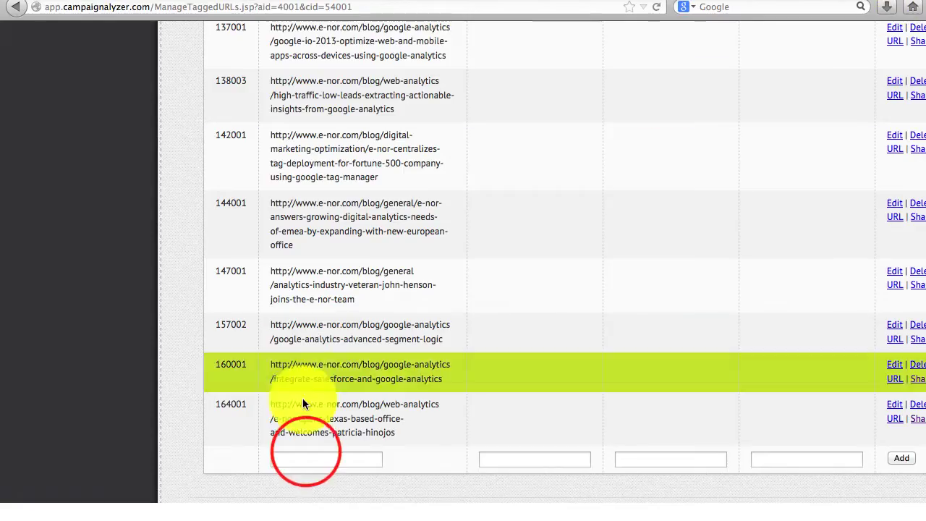
Add a new link row with the pasted Salesforce post URL in Campaignalyzer.
click(306, 505)
key(super+v)
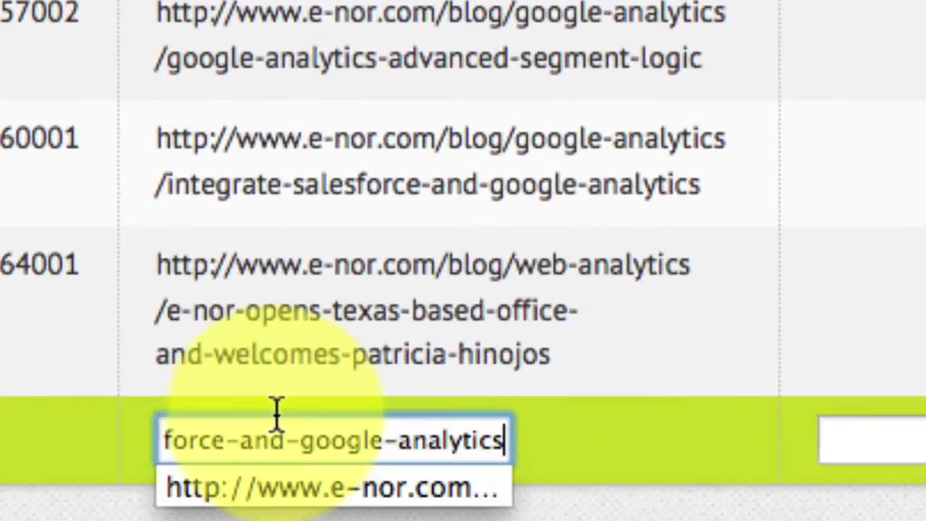
click(897, 441)
click(814, 452)
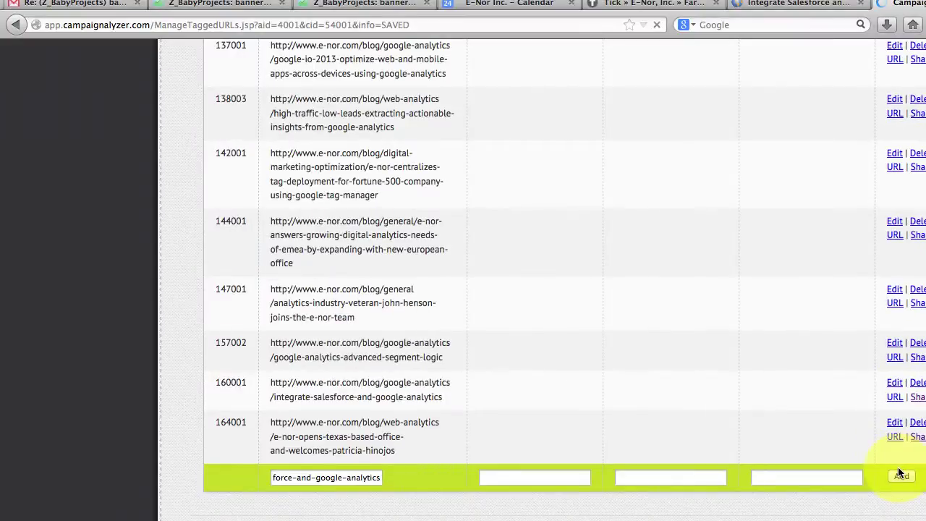
click(901, 474)
scroll(888, 434, down, 10)
scroll(889, 434, down, 10)
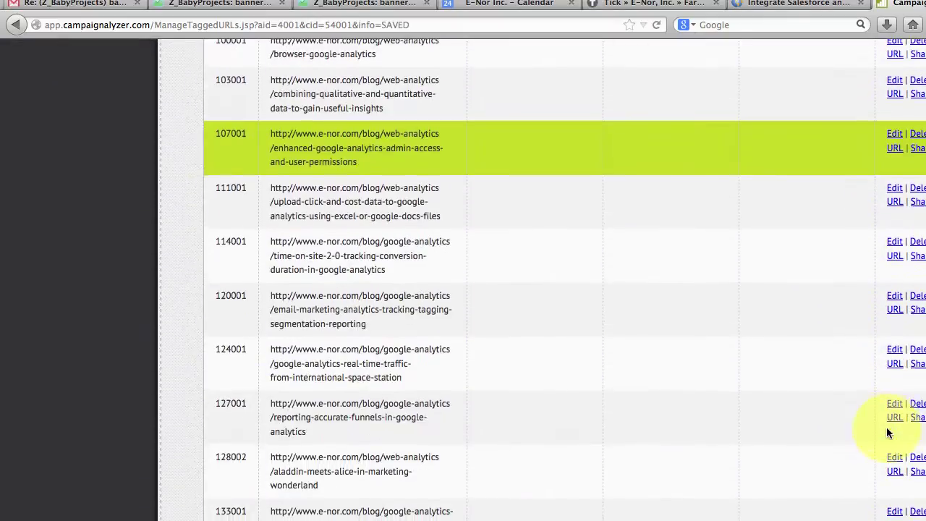
scroll(888, 432, down, 8)
scroll(888, 433, down, 8)
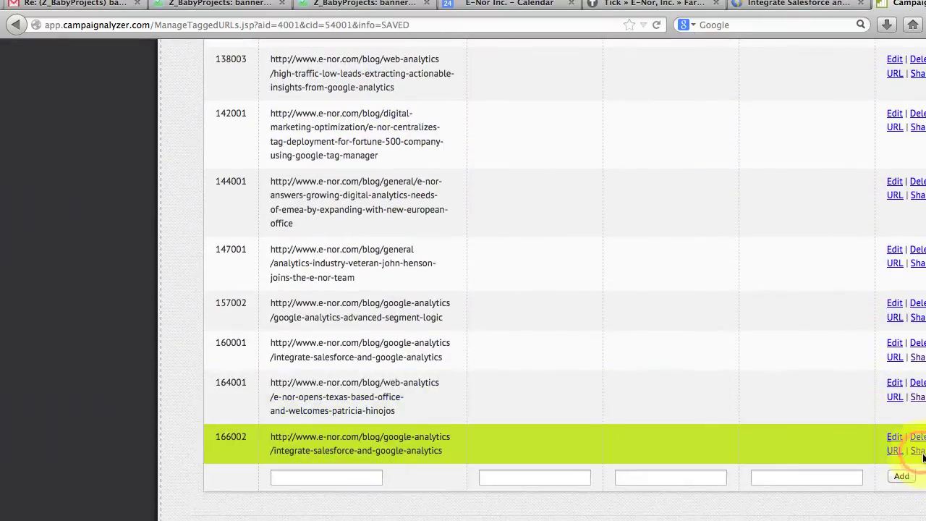
Open Share URL for the new row and copy the goo.gl/PdjTr short link.
click(917, 452)
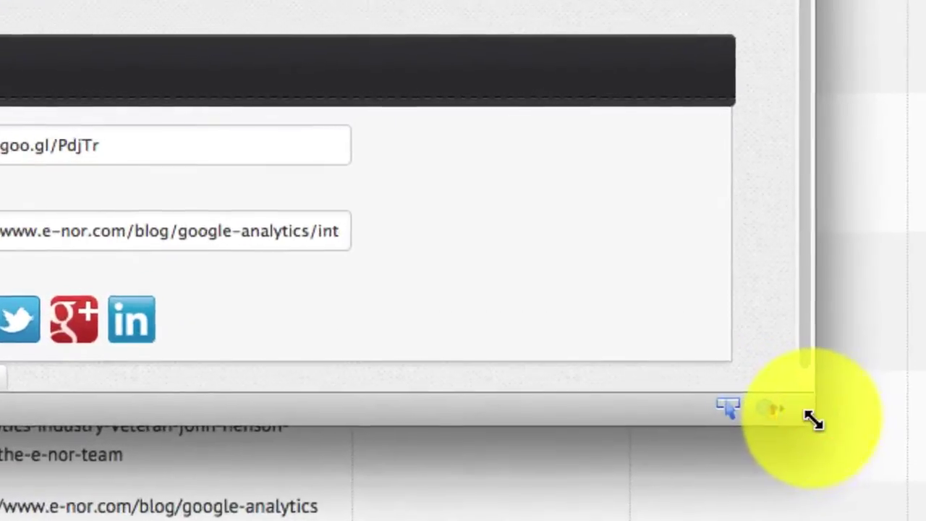
drag(812, 419, 919, 441)
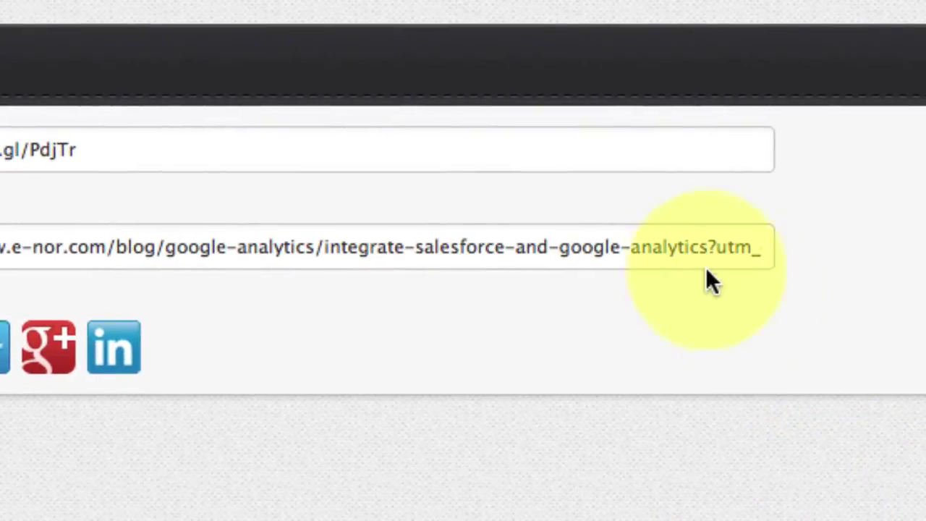
drag(712, 246, 878, 252)
click(240, 166)
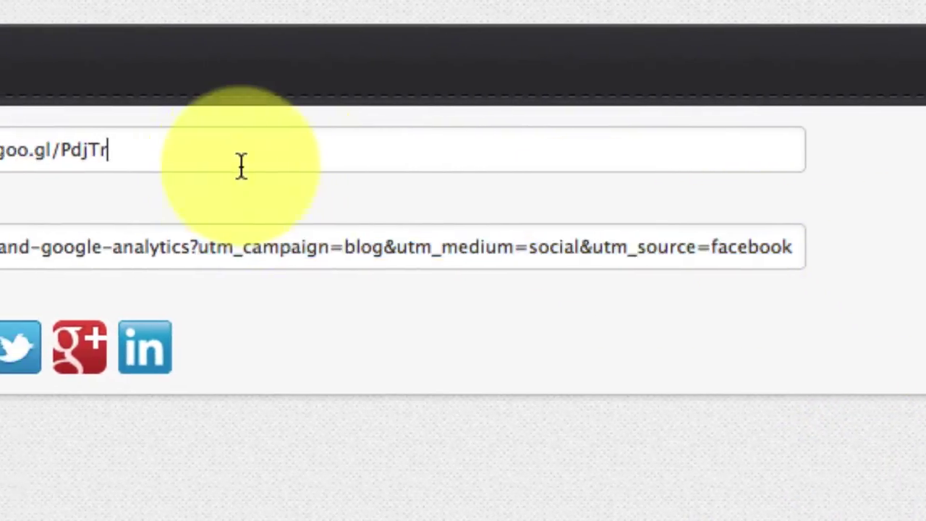
drag(490, 164, 95, 141)
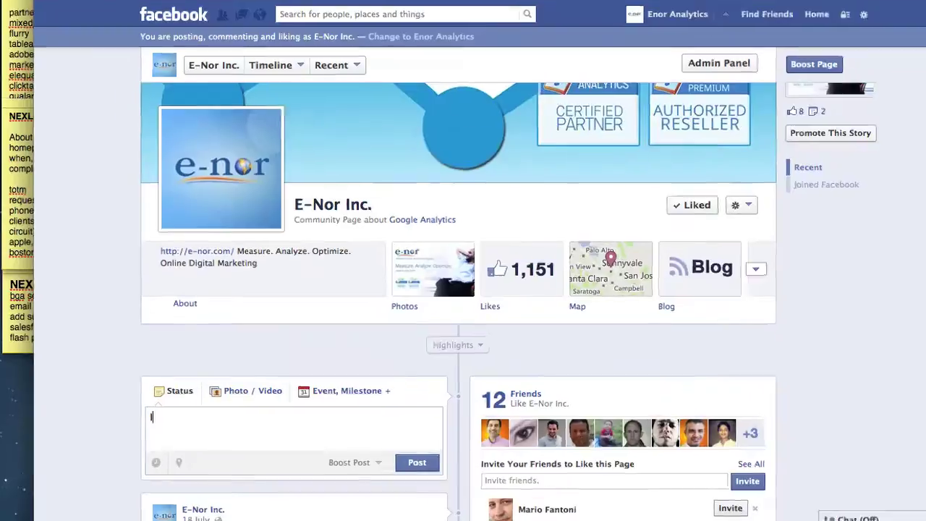
Post a status starting 'Here's our post on how to integrate salesforce with google analytics' with the goo.gl/PdjTr link on E-Nor's Facebook page.
text(Here's our post on how to integrate salesforce with google analytics)
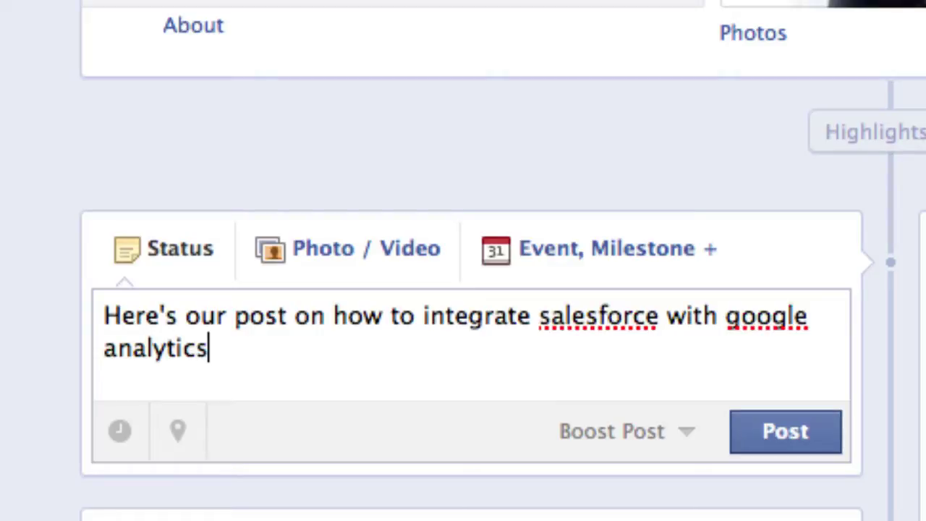
scroll(792, 463, down, 5)
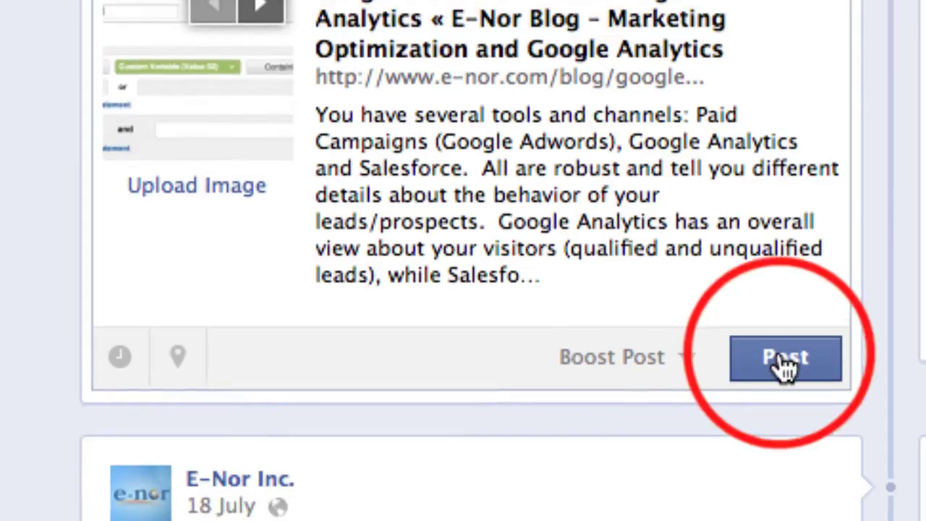
click(785, 362)
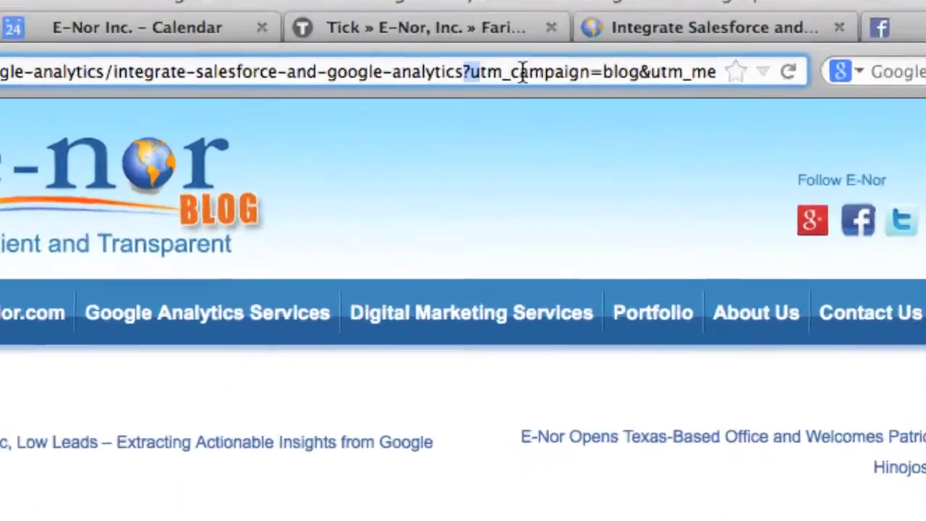
Highlight the utm campaign blog, medium social, source facebook tags in the post's address.
drag(428, 11, 601, 11)
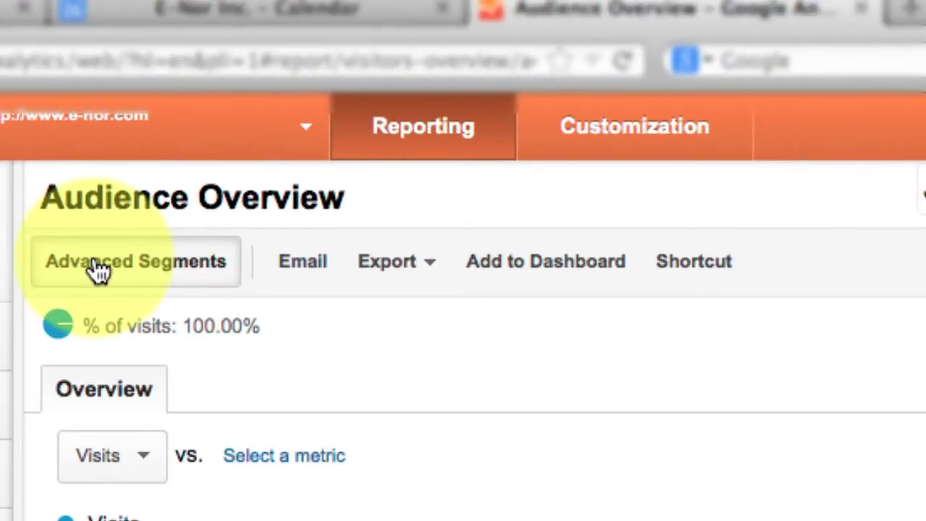
Edit the enor-blog advanced segment to include campaigns containing 'blog' and save it.
click(137, 277)
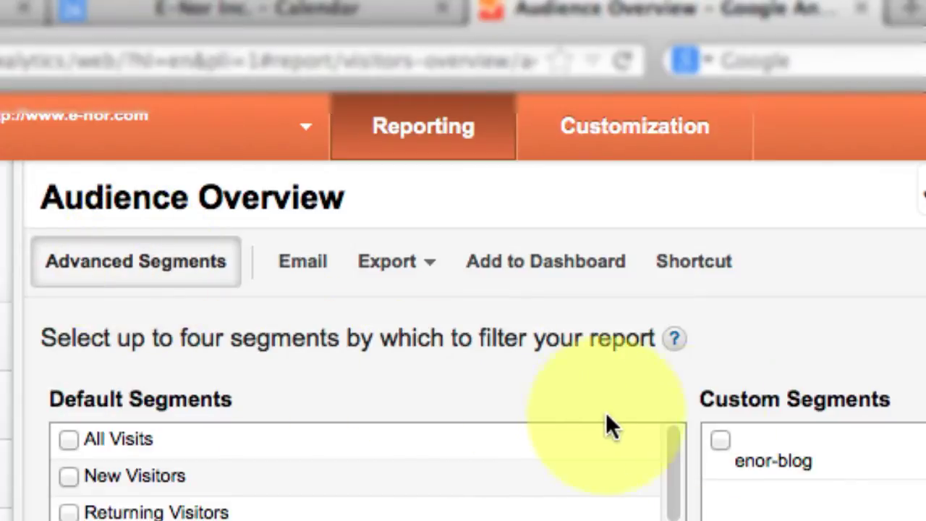
click(793, 474)
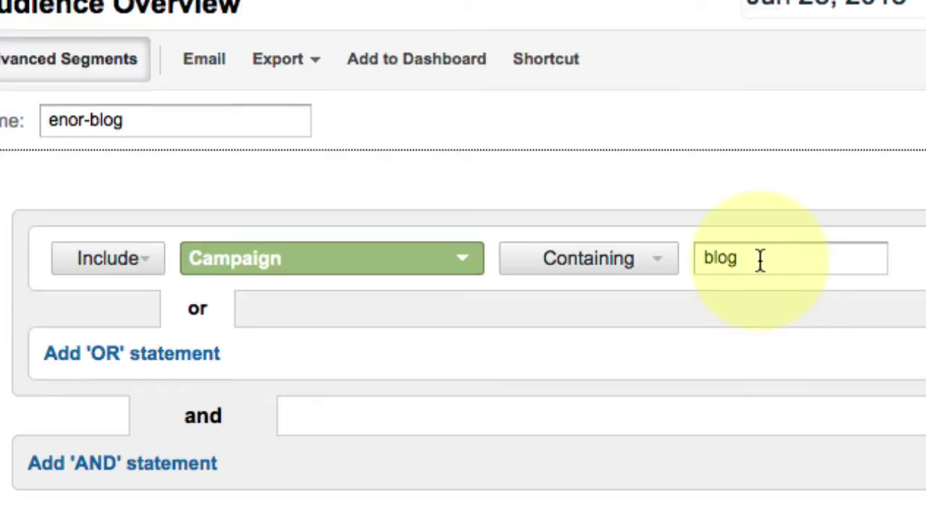
scroll(574, 388, down, 5)
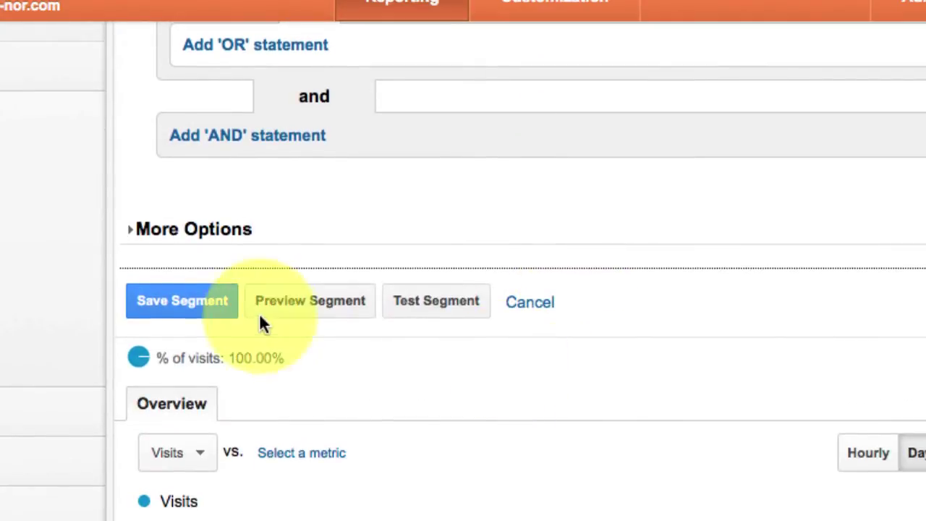
click(187, 303)
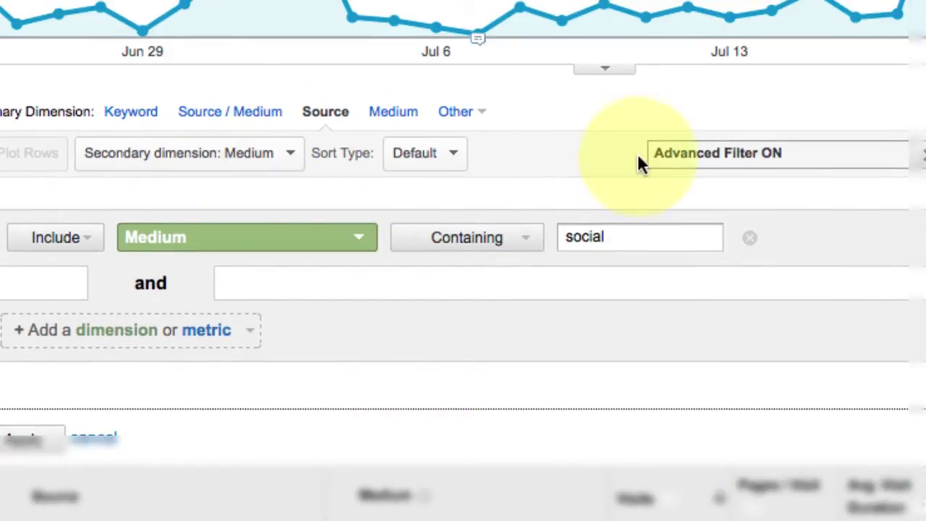
Filter the Source report with an advanced Include Medium containing 'social' filter.
click(922, 154)
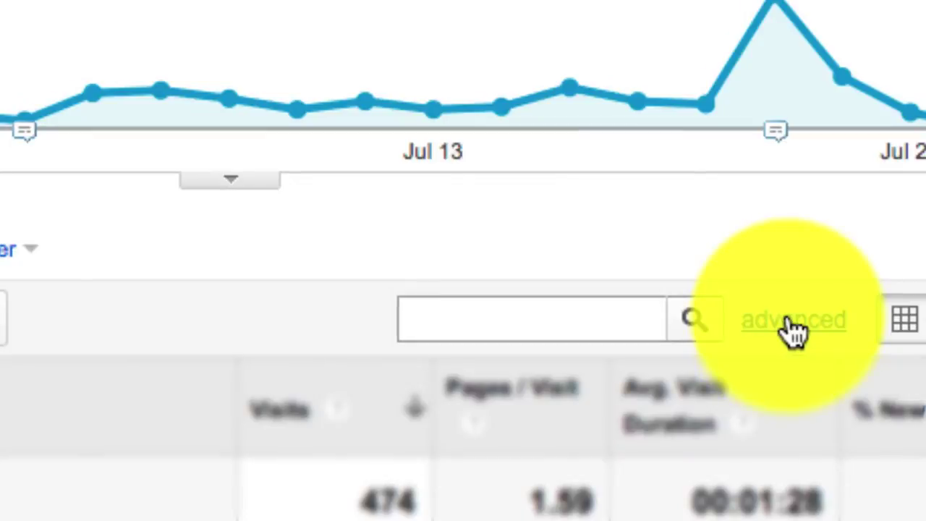
click(794, 330)
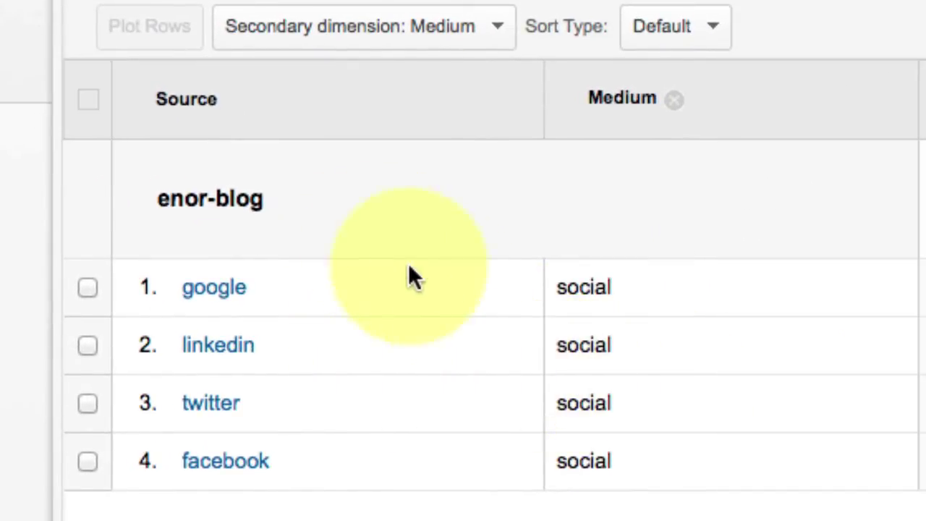
scroll(410, 268, up, 2)
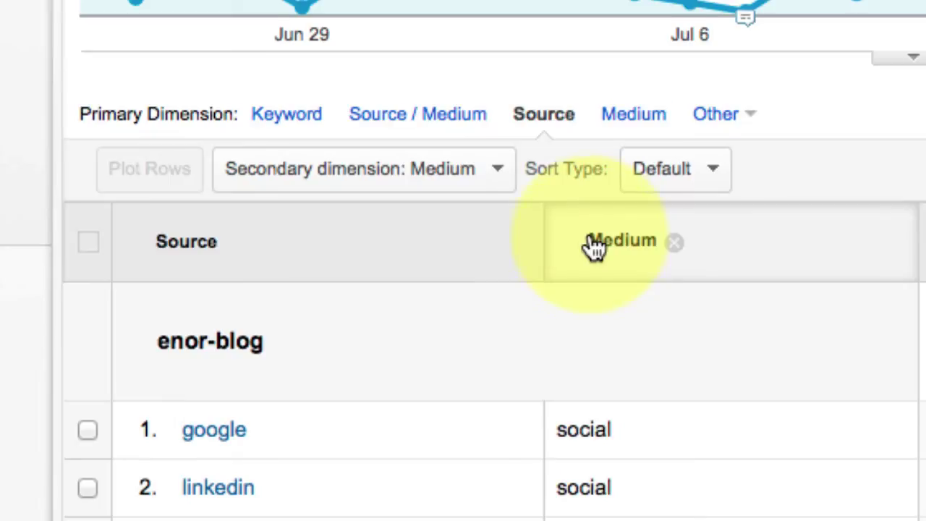
scroll(593, 246, down, 3)
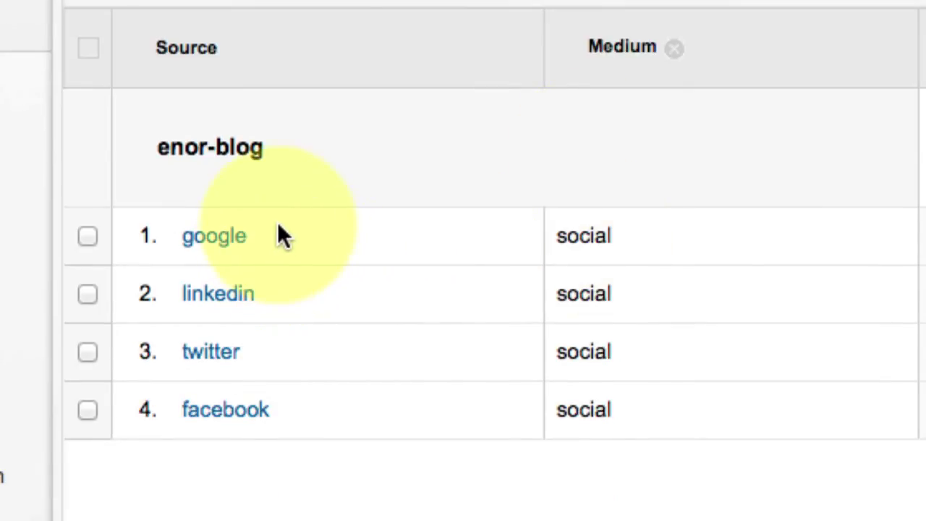
scroll(279, 225, down, 1)
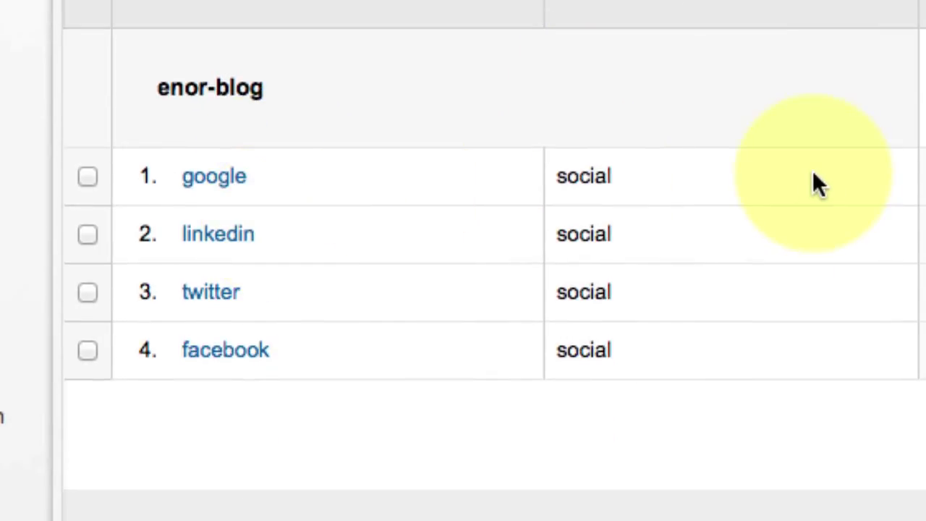